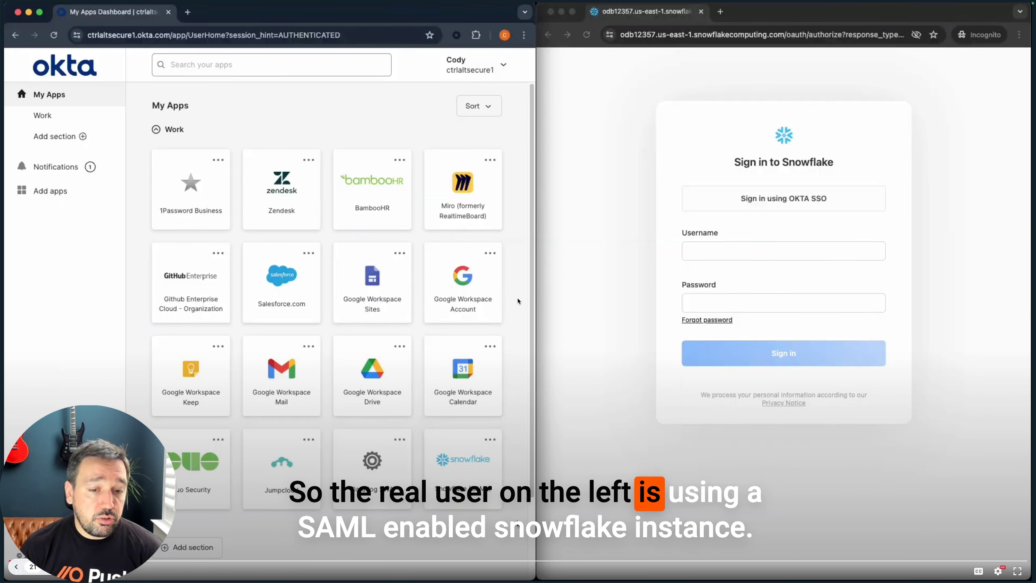
Launch the Snowflake tile from the Okta My Apps dashboard into a new tab
click(455, 459)
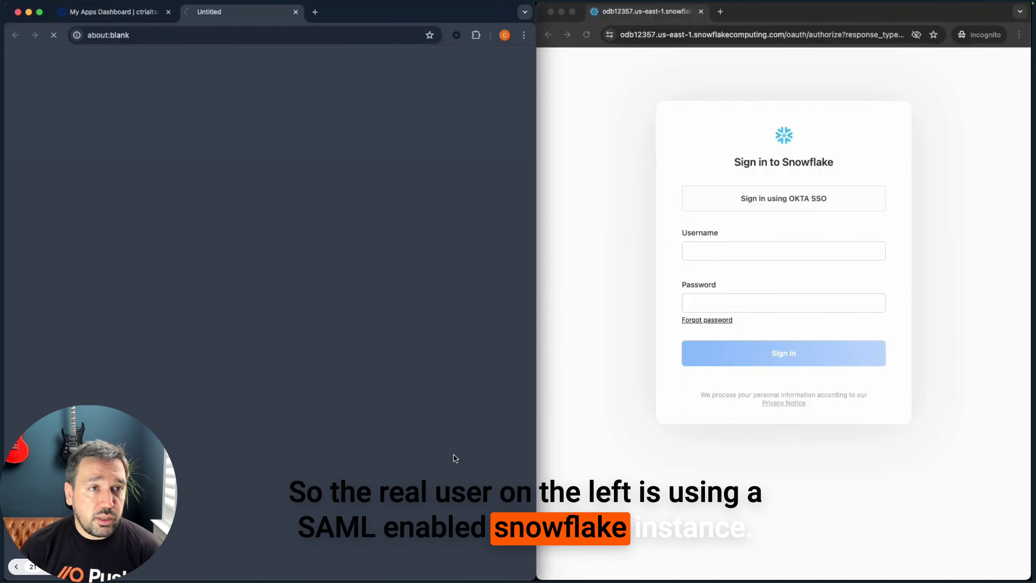
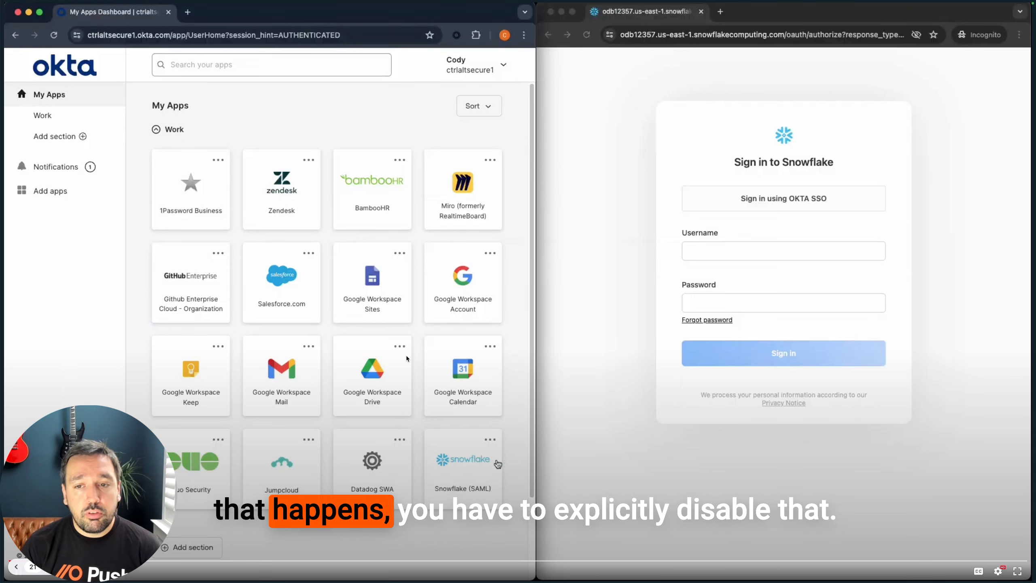
Launch the Snowflake (SAML) app and advance past the 'Demo: Hardening accounts' slides
click(455, 457)
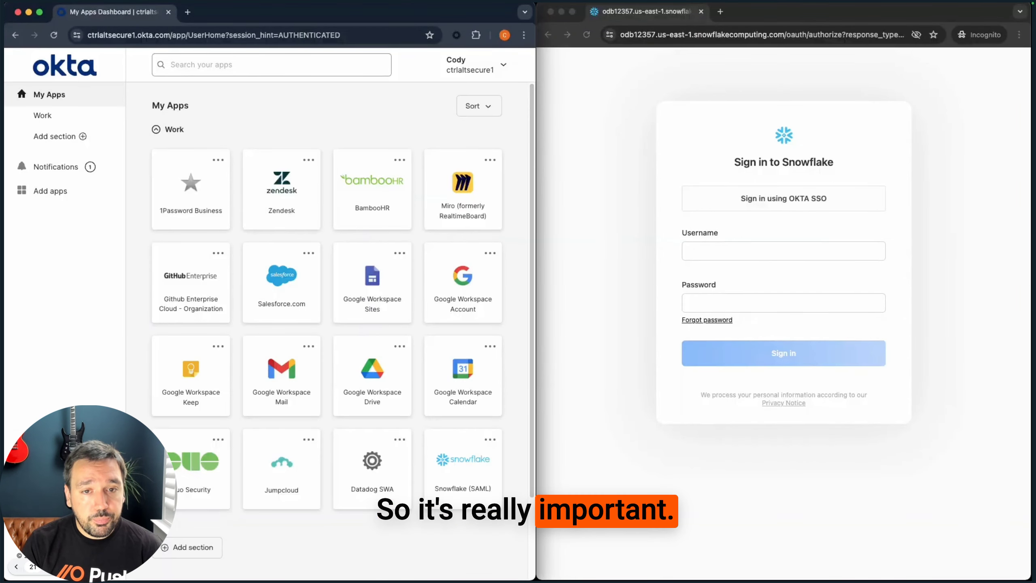
key(Right)
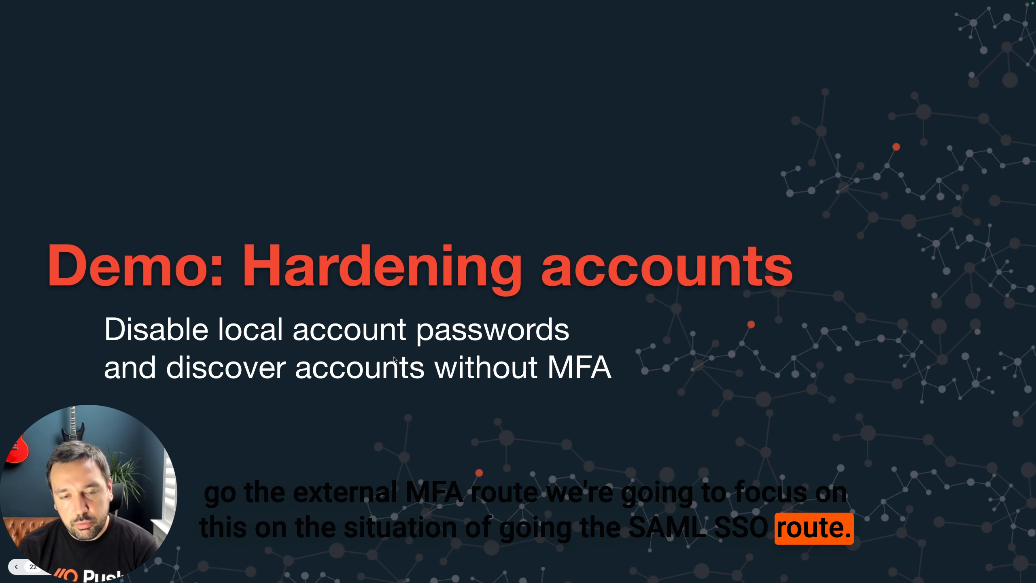
key(Right)
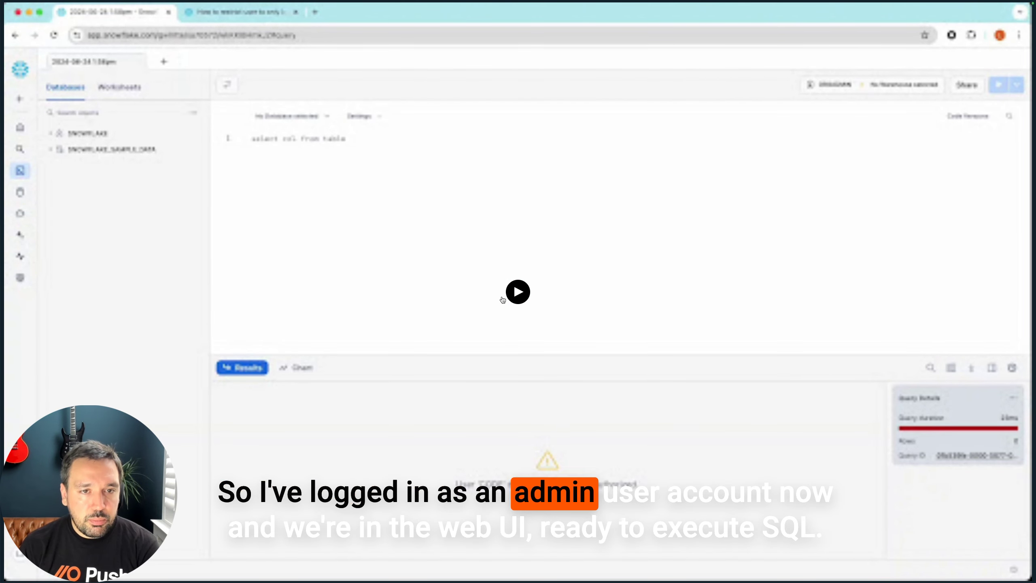
Write a SELECT on SNOWFLAKE.ACCOUNT_USAGE.USERS filtering on DISABLED, HAS_PASSWORD and EXT_AUTHN_DUO
click(517, 291)
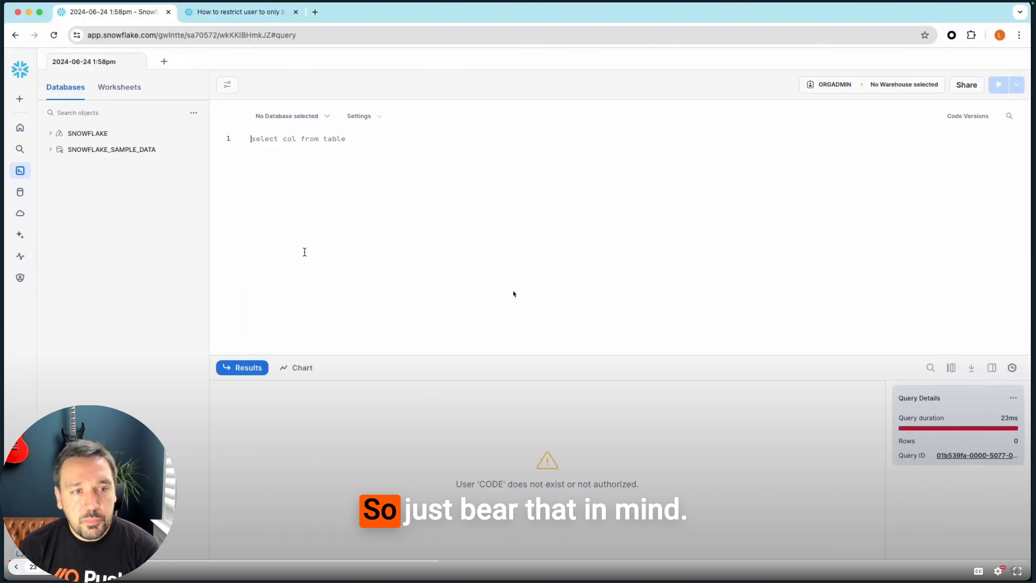
click(483, 257)
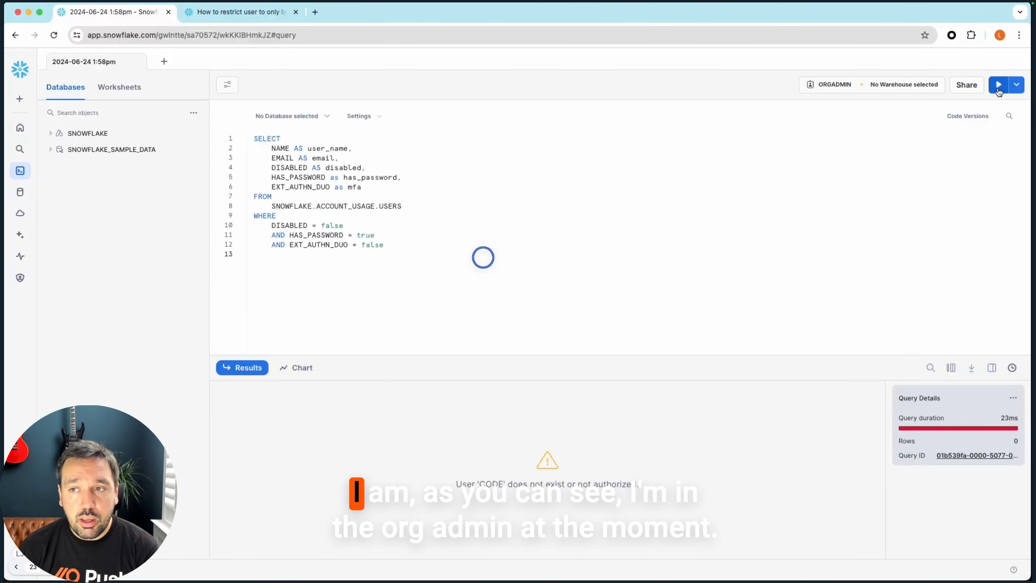
Run the query as ORGADMIN, get the ACCOUNT_USAGE not-authorized error, and select the query text
click(998, 85)
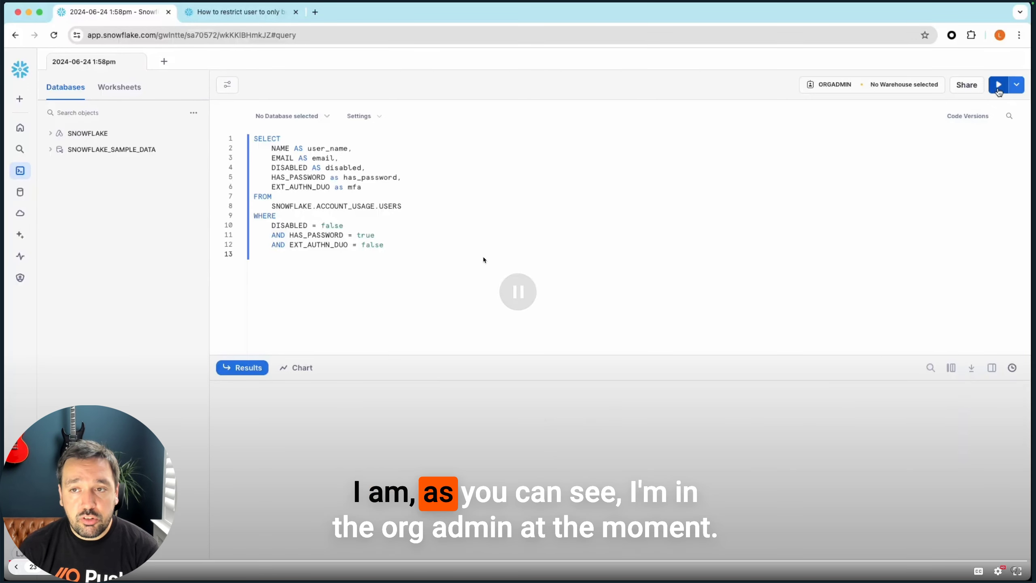
click(500, 191)
key(super+a)
key(ctrl+c)
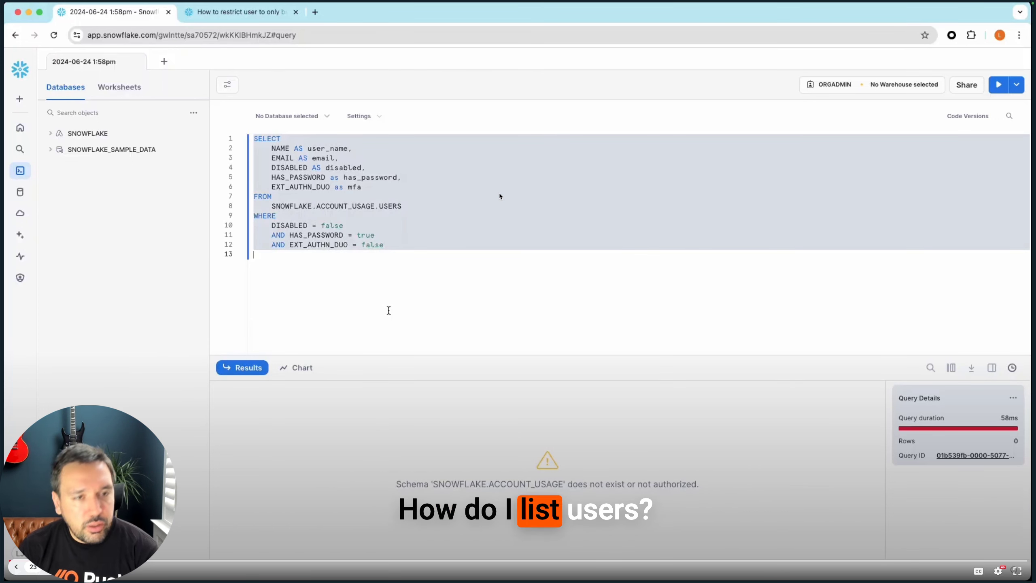
Replace the query with SHOW USERS; and scroll its five result rows to has_password
text(SHOW USERS;)
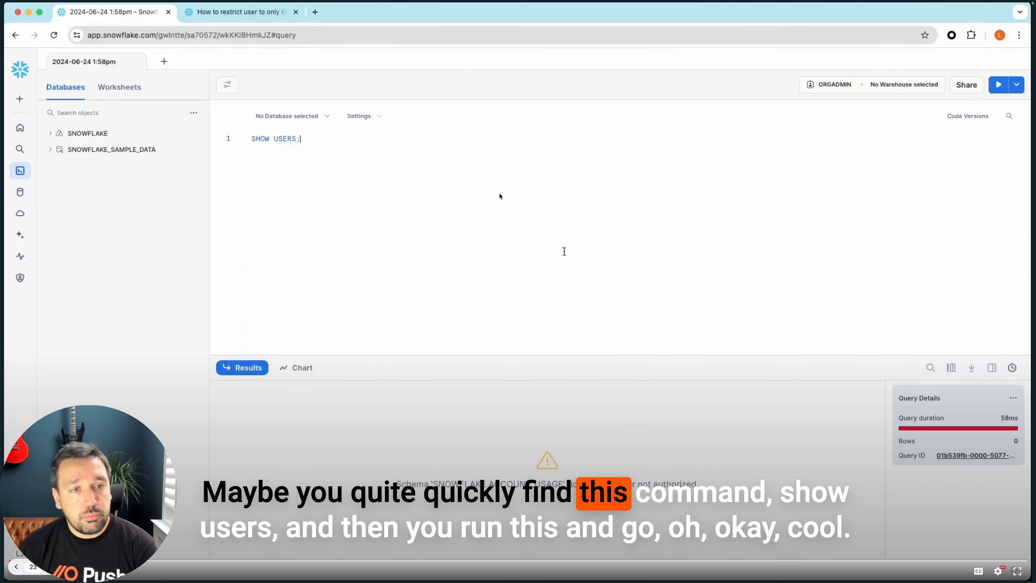
key(super+Return)
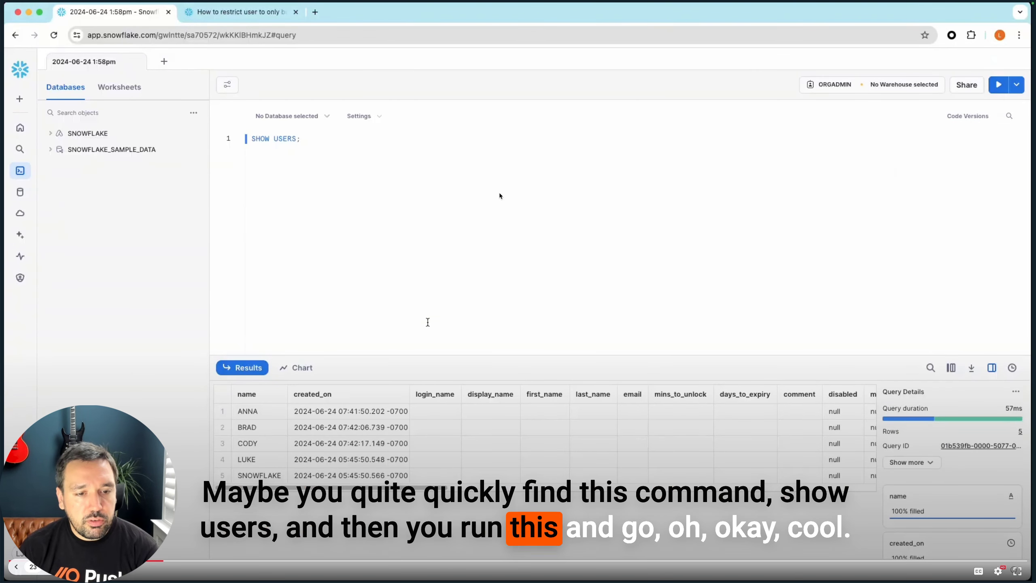
drag(400, 487, 400, 487)
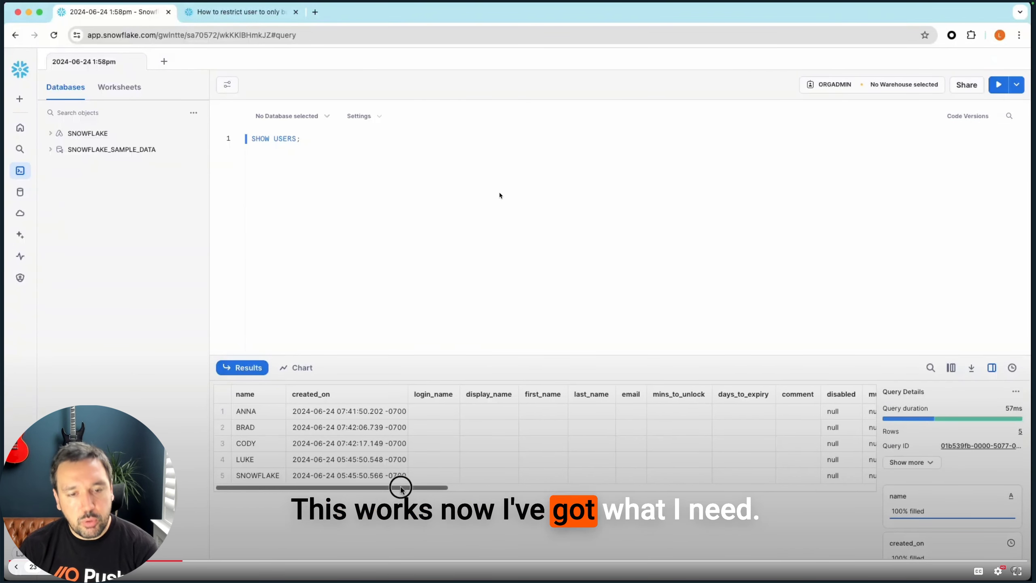
click(499, 192)
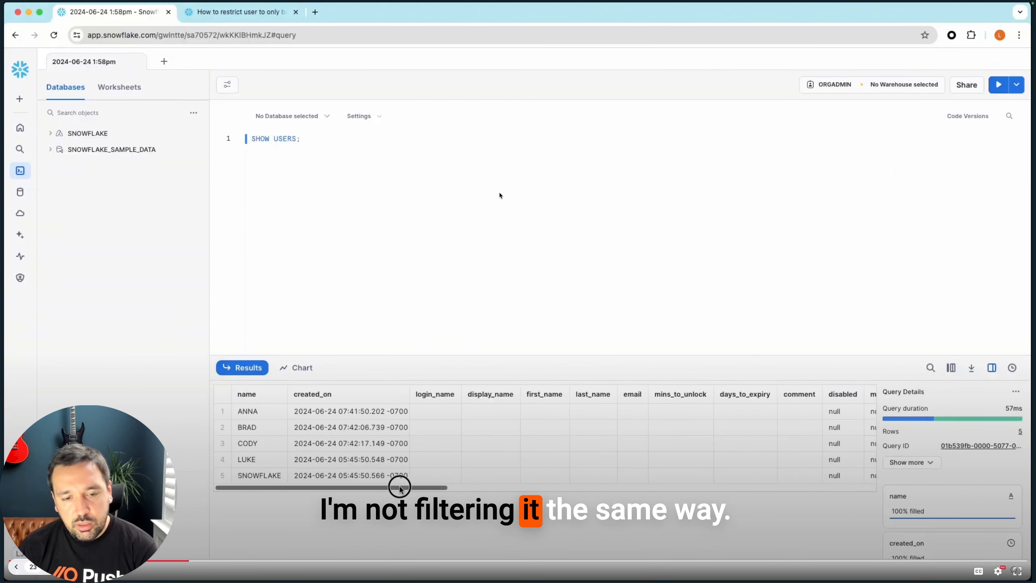
click(499, 193)
drag(400, 488, 866, 501)
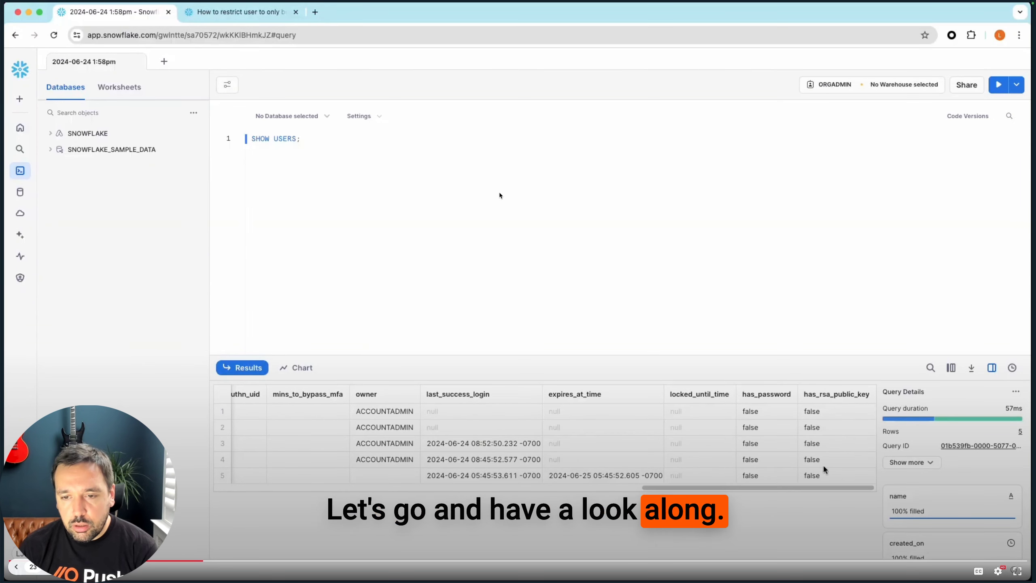
click(499, 195)
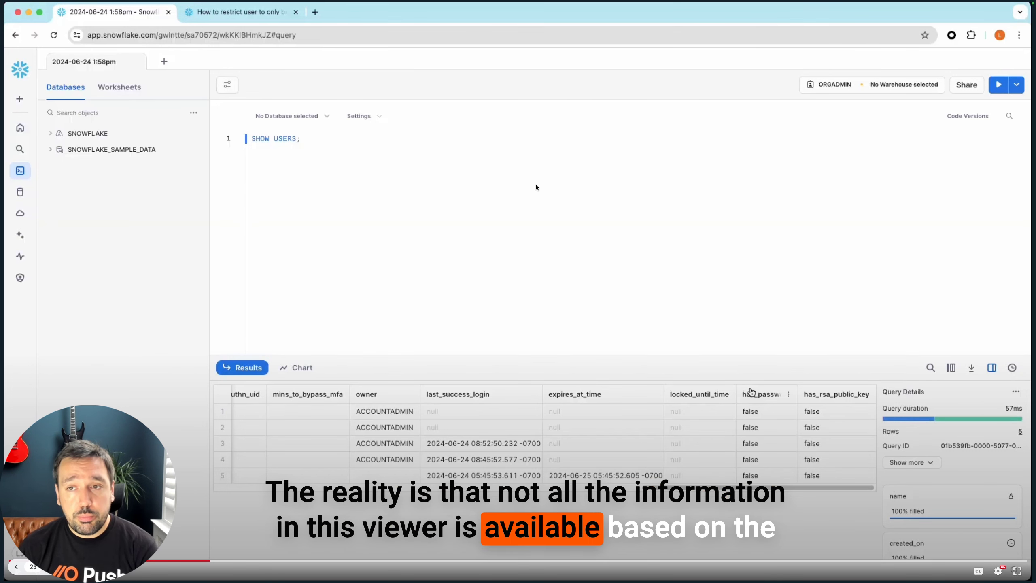
Switch to ACCOUNTADMIN and rerun the ACCOUNT_USAGE query, returning five password users without MFA
click(503, 189)
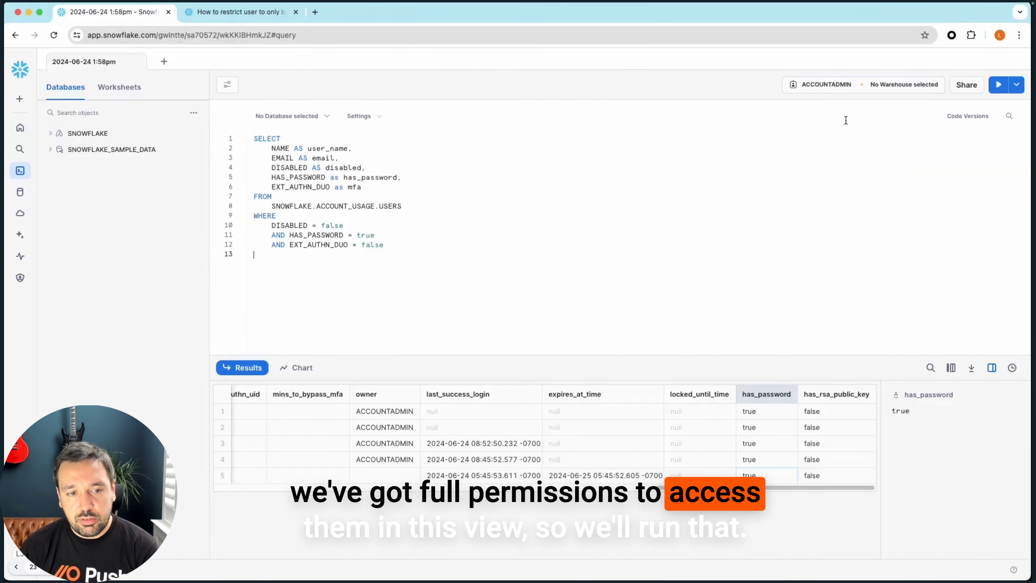
click(999, 86)
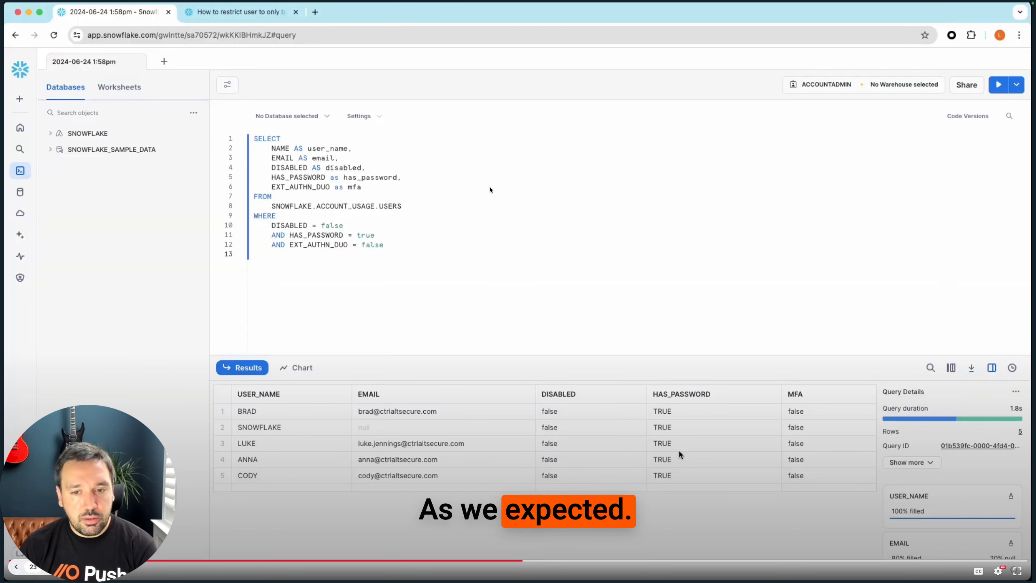
Run ALTER USER … UNSET PASSWORD on the flagged user, then switch to the incognito sign-in window
click(489, 187)
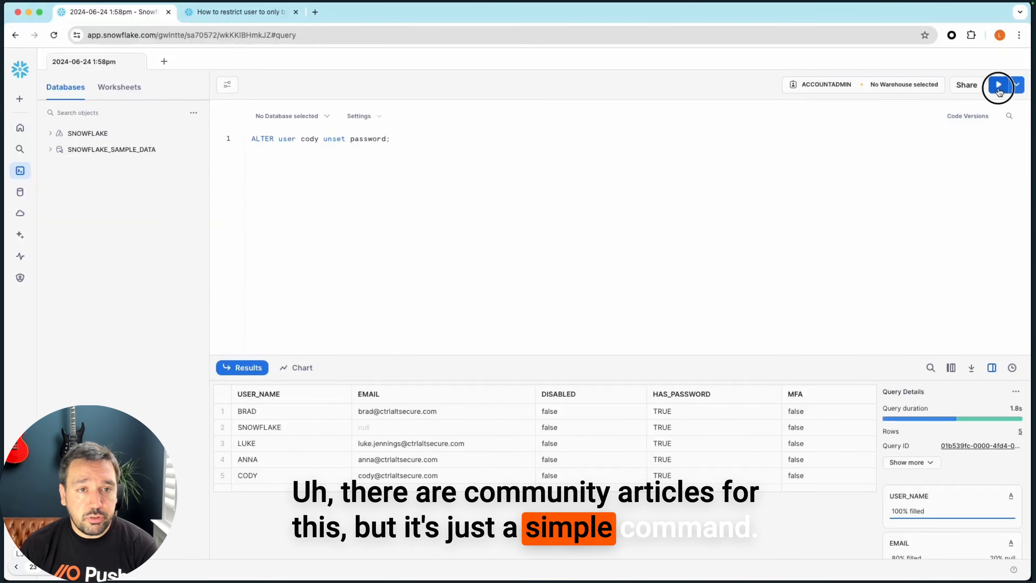
click(998, 85)
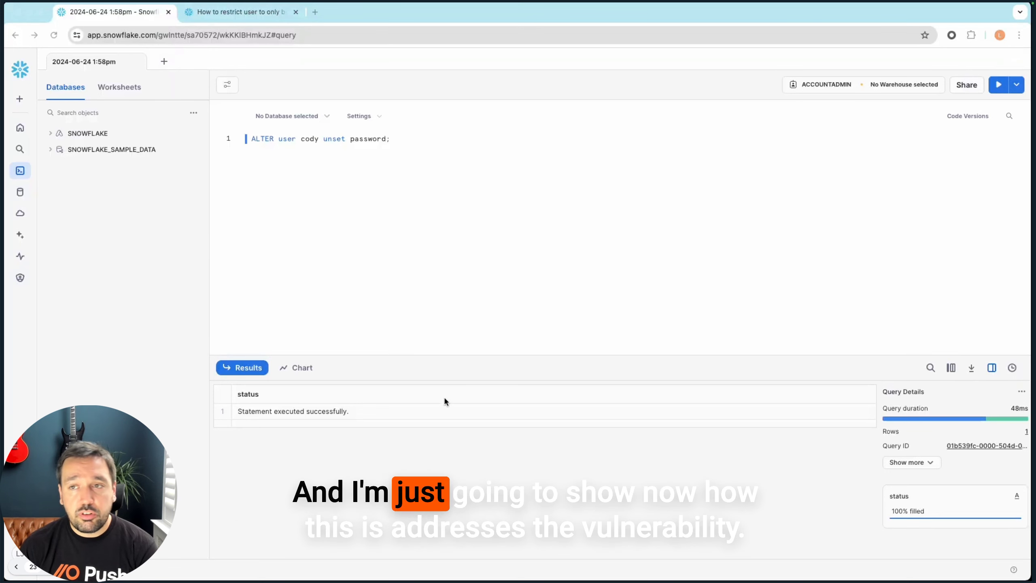
key(super+grave)
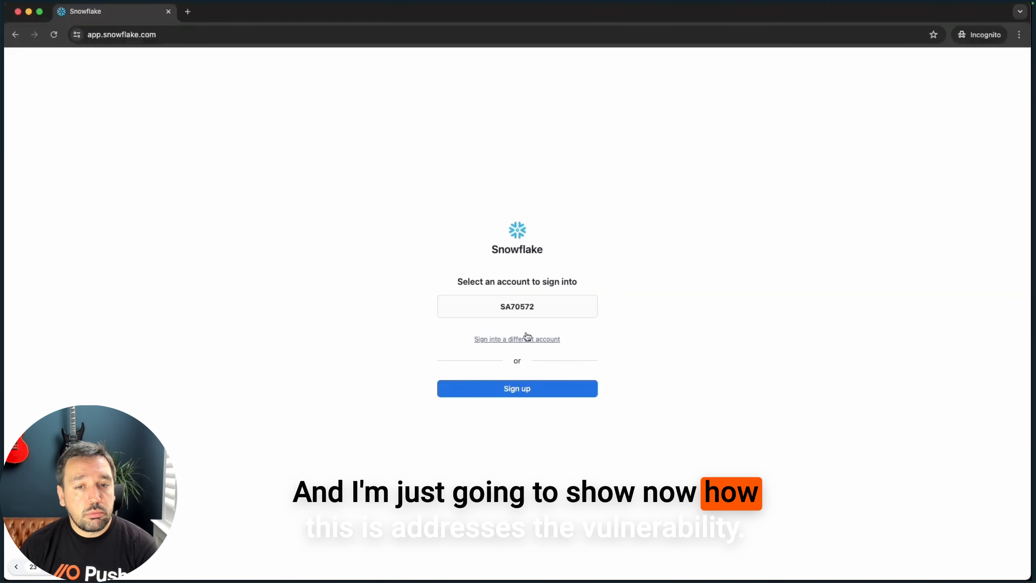
Attempt password sign-in as that user, see the incorrect username or password error, and return
click(527, 308)
text(c)
key(super+Tab)
click(439, 262)
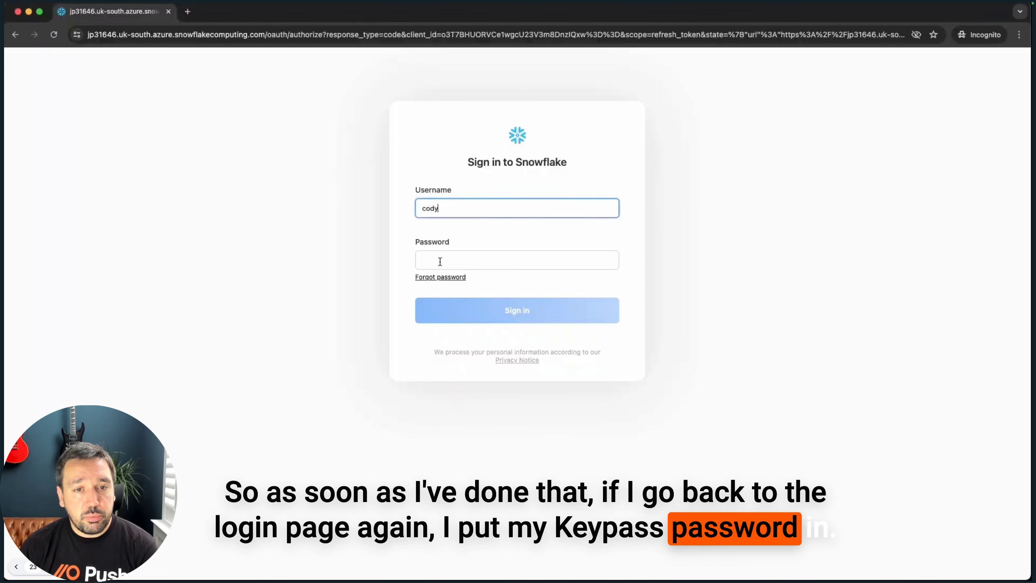
click(439, 261)
key(super+v)
click(528, 311)
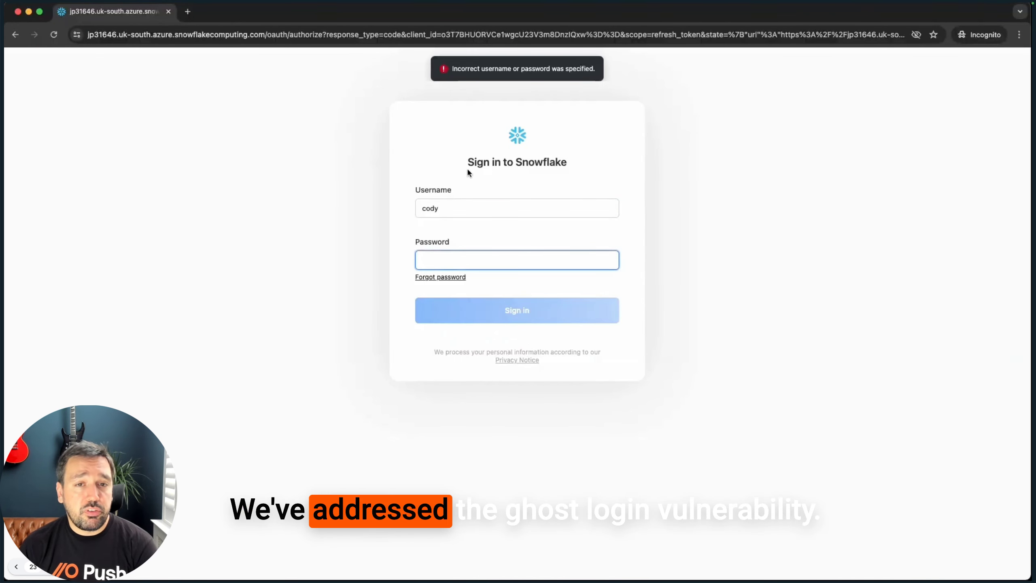
key(super+grave)
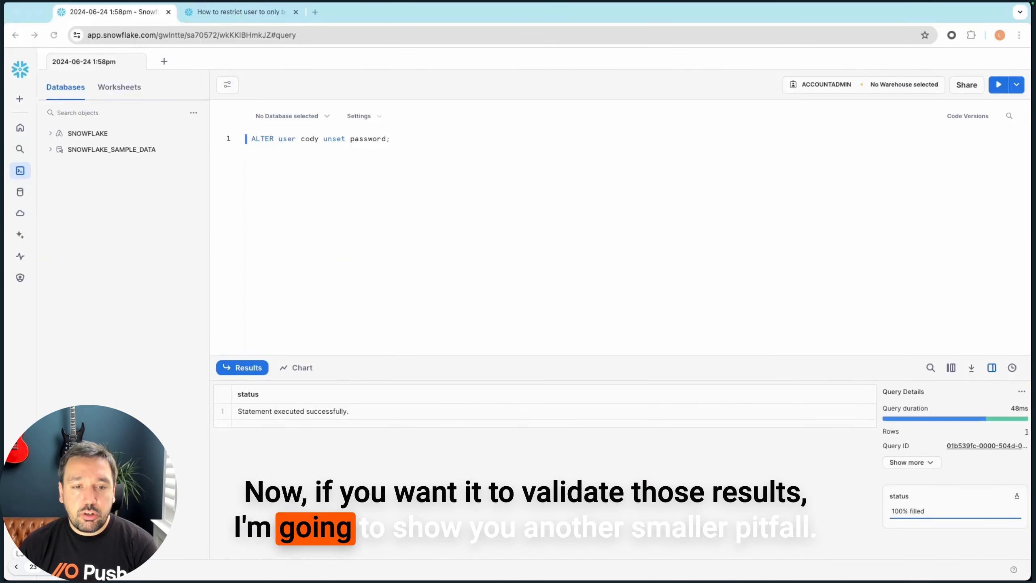
Rerun the ACCOUNT_USAGE query, still listing five password users, then put SHOW USERS; back
key(ctrl+a)
key(ctrl+v)
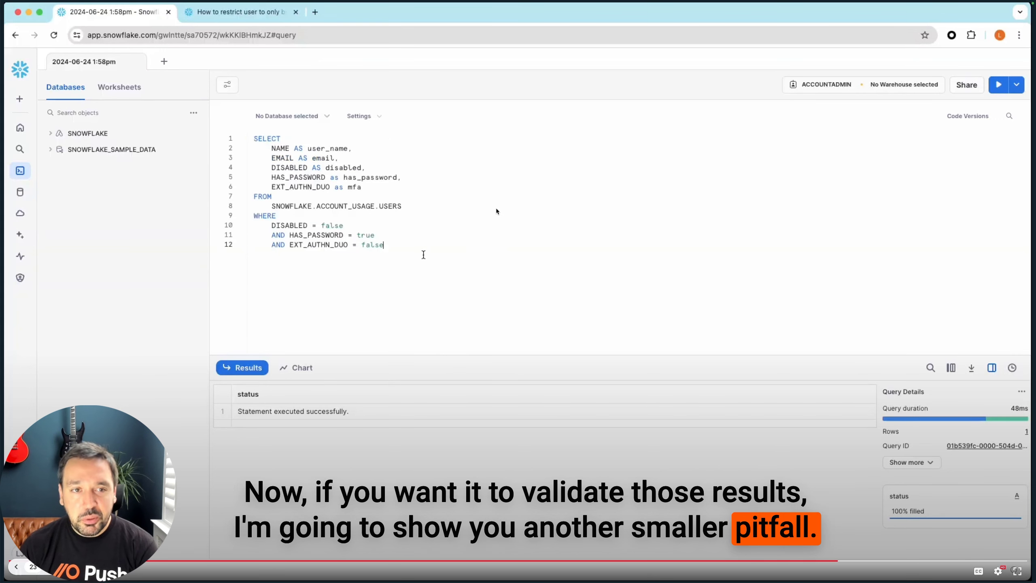
key(super+Return)
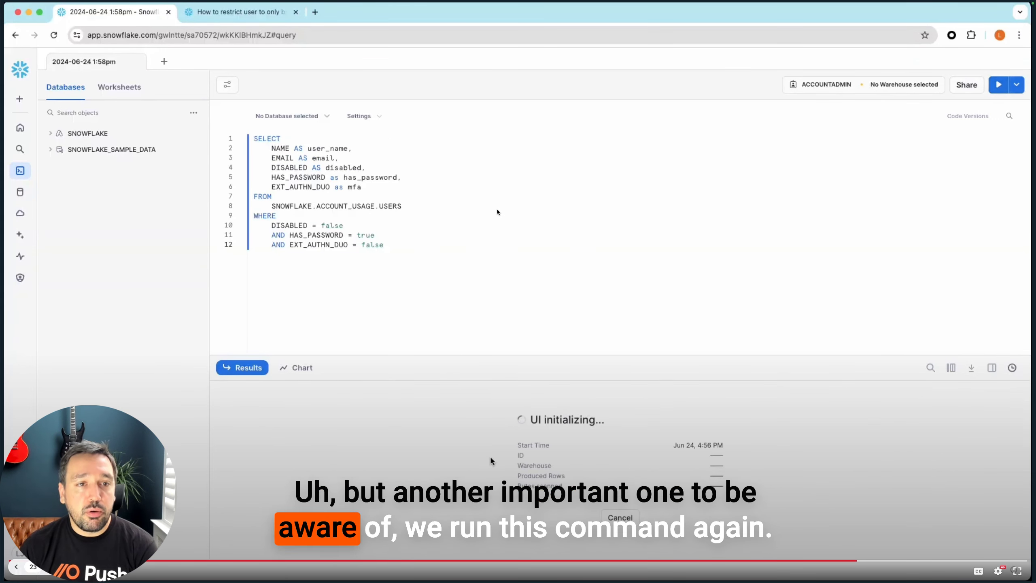
click(745, 468)
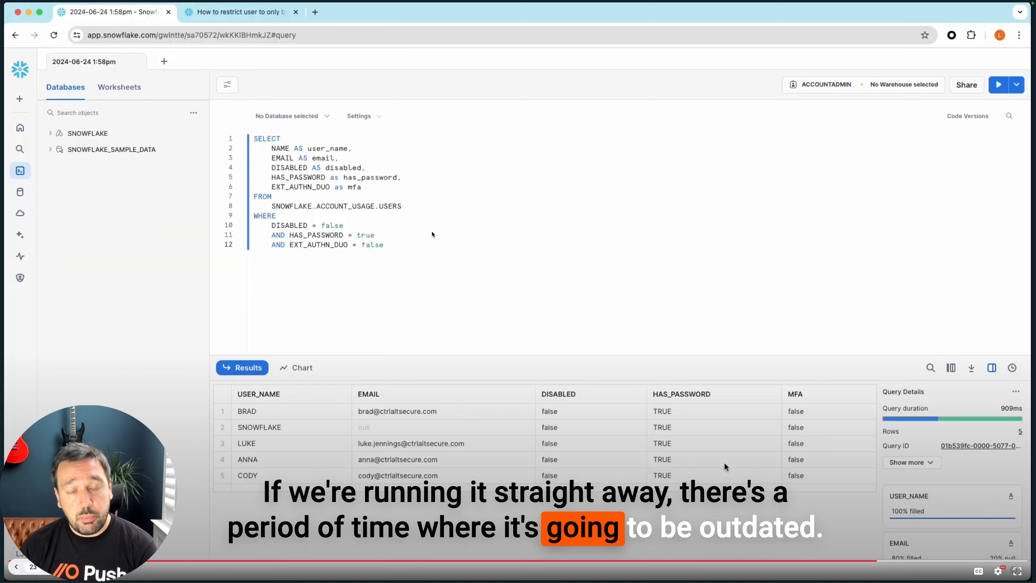
click(432, 235)
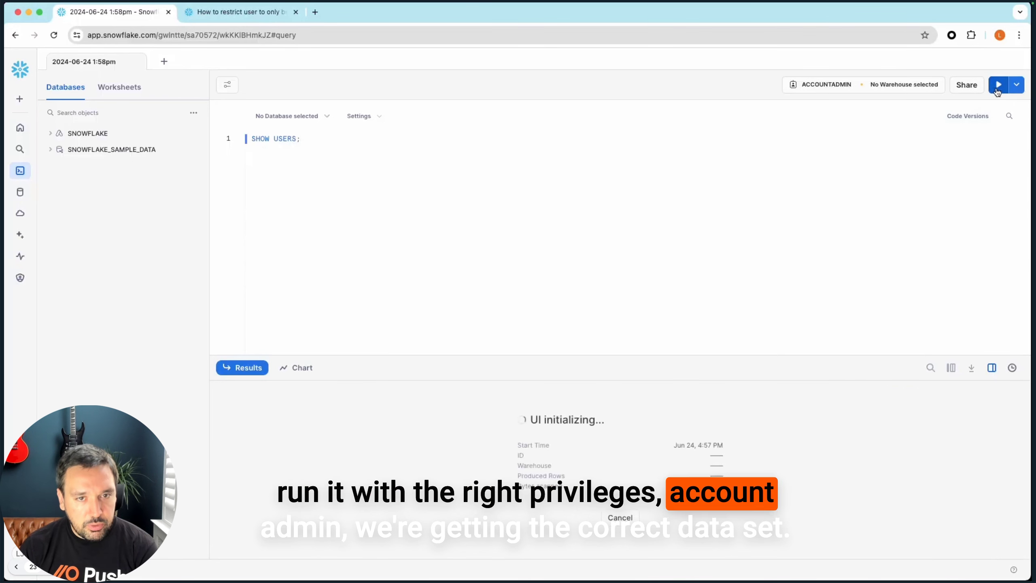
Scroll the SHOW USERS results to has_password and check the third user's false value
drag(405, 489, 818, 502)
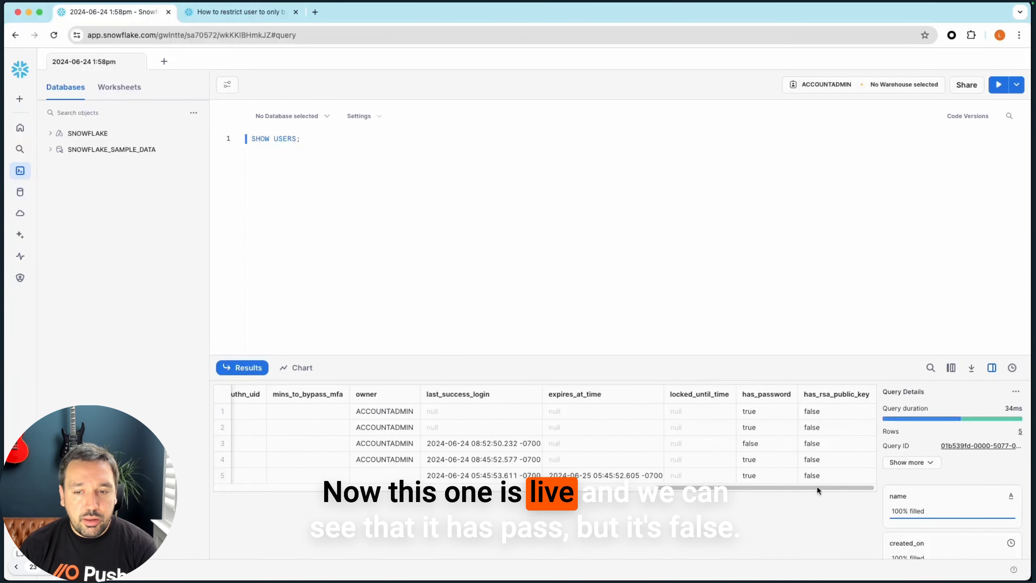
click(758, 443)
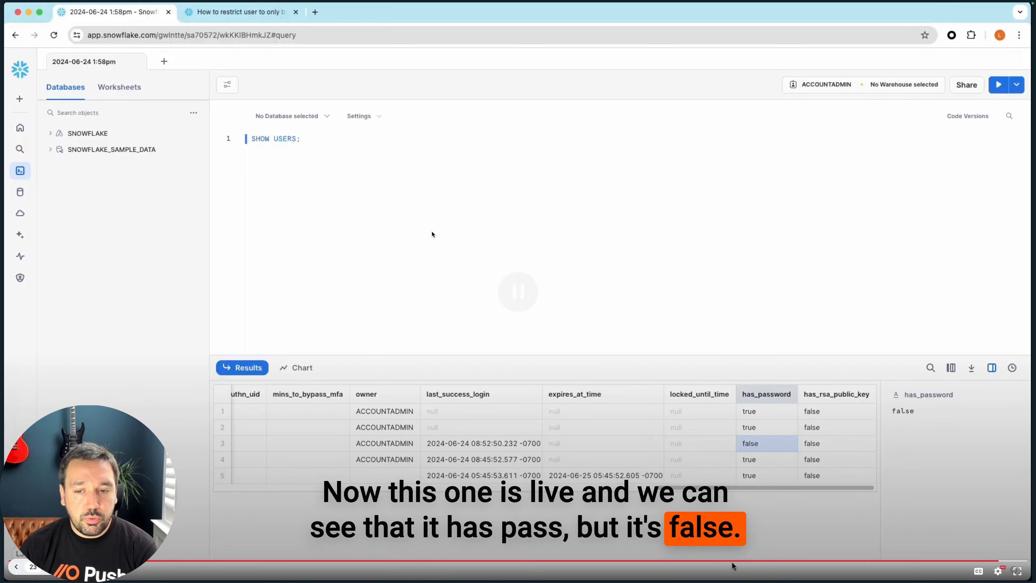